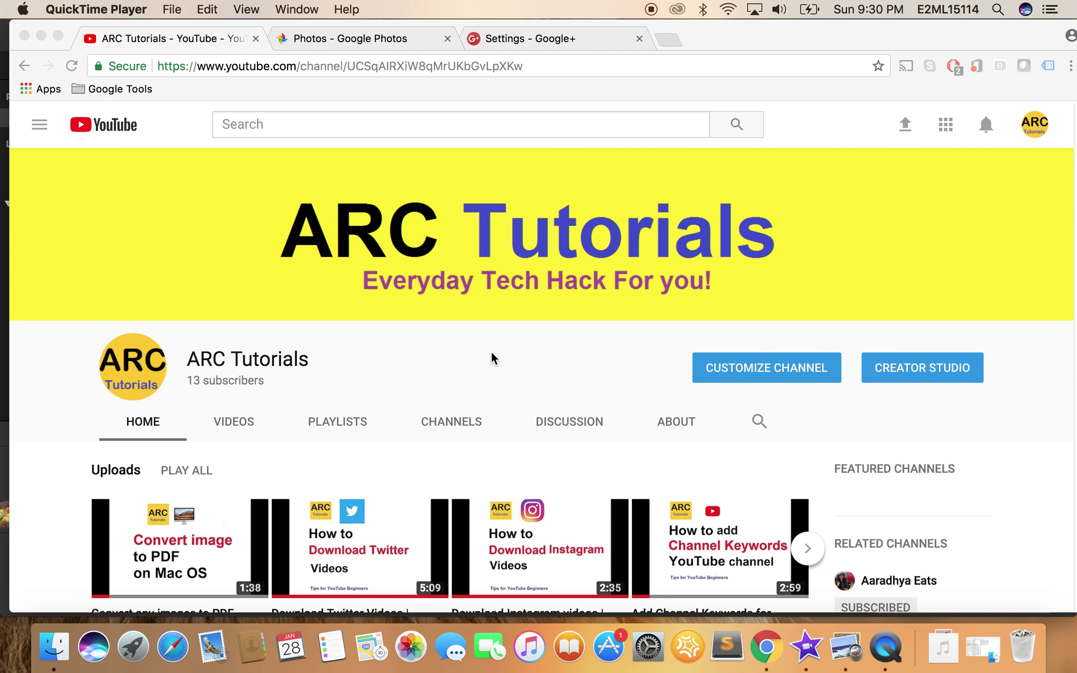
# Bring the browser forward and visit your own YouTube channel page.
pyautogui.click(474, 369)
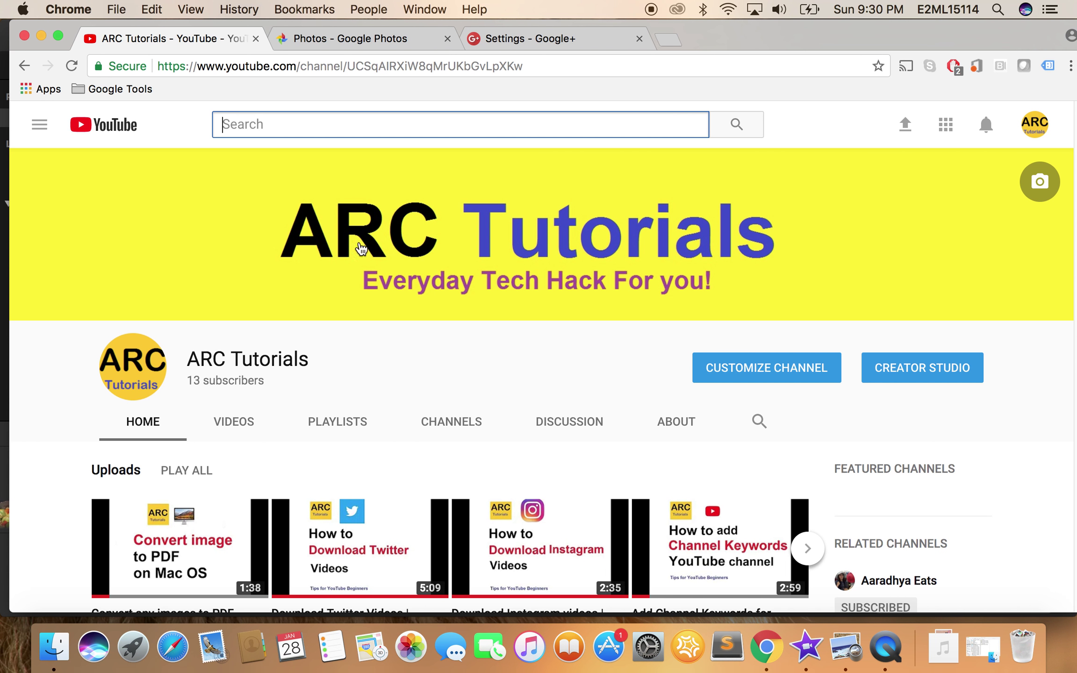
pyautogui.click(41, 125)
pyautogui.click(457, 296)
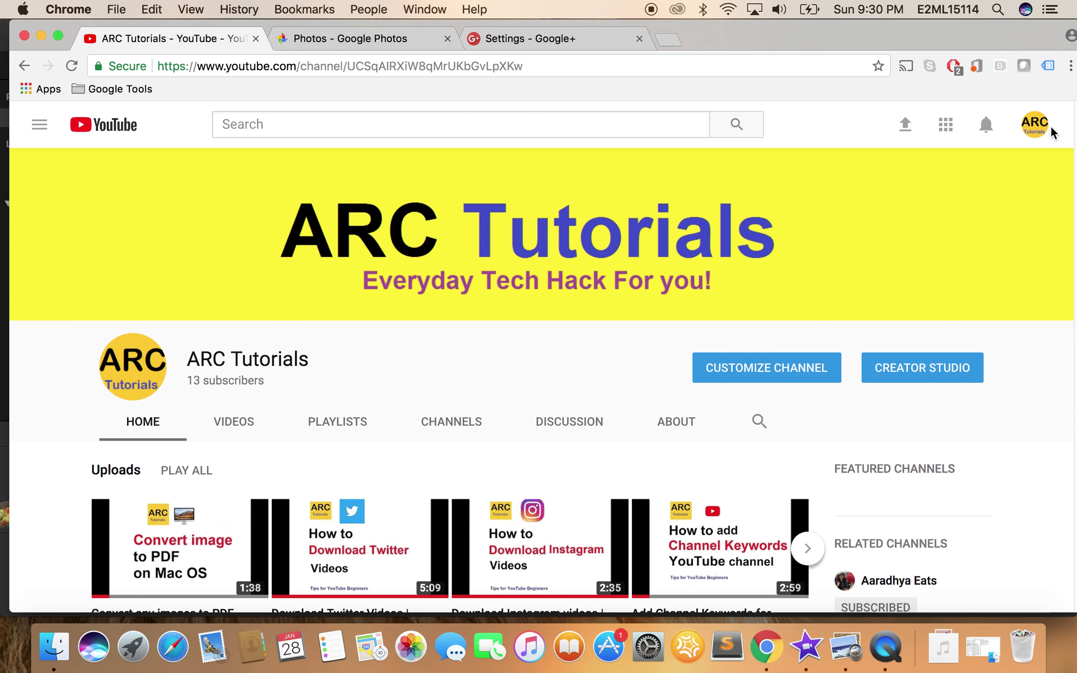
pyautogui.click(1035, 129)
pyautogui.click(879, 202)
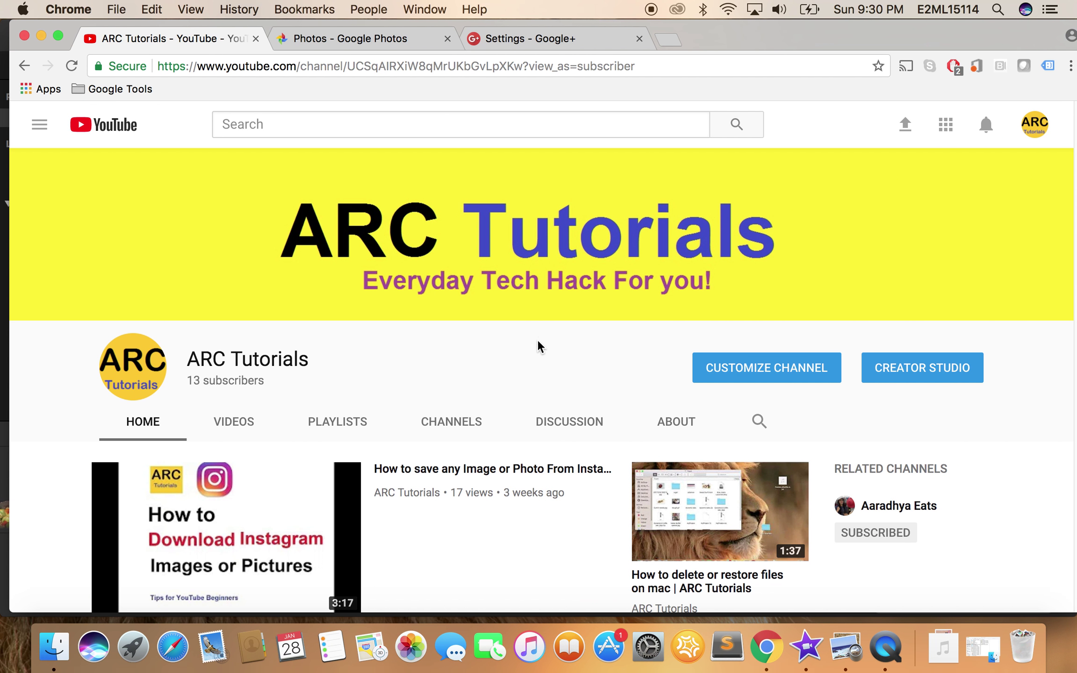
pyautogui.scroll(-3, 540, 343)
pyautogui.scroll(3, 557, 343)
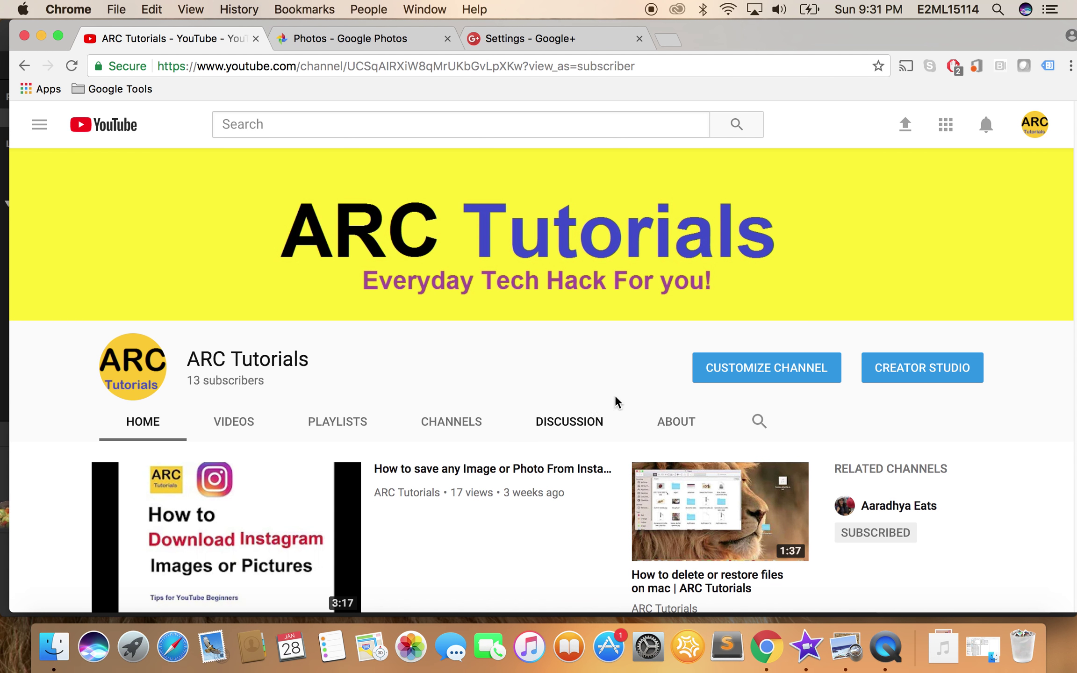
# Go to the Creator Studio dashboard and open the Channel section's Advanced settings.
pyautogui.click(1034, 124)
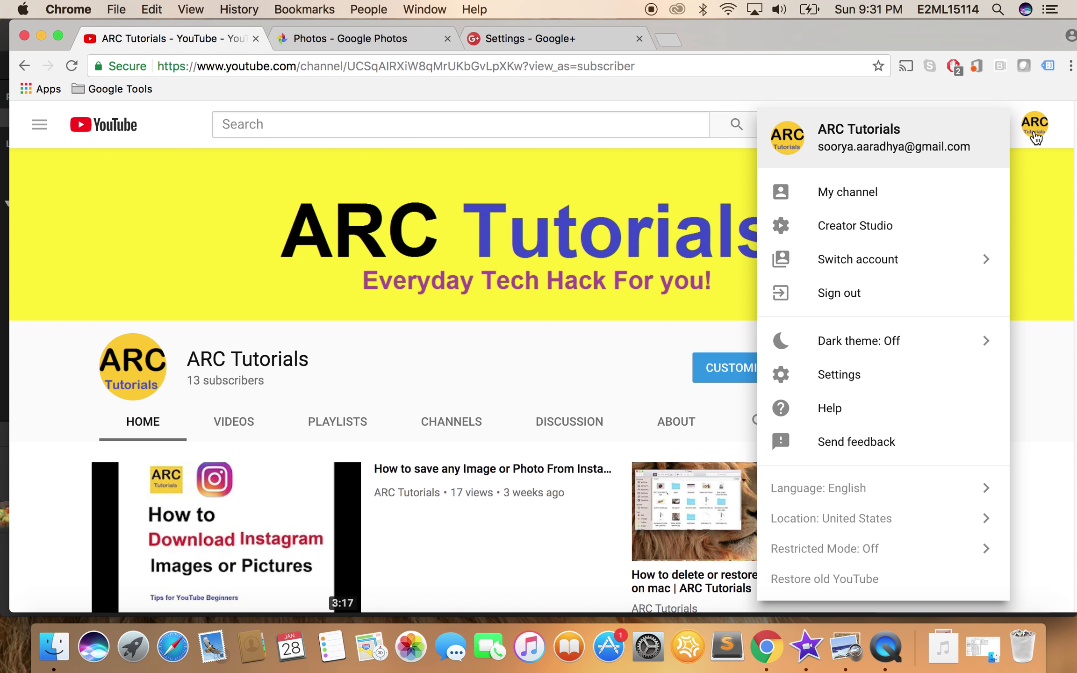
pyautogui.click(925, 234)
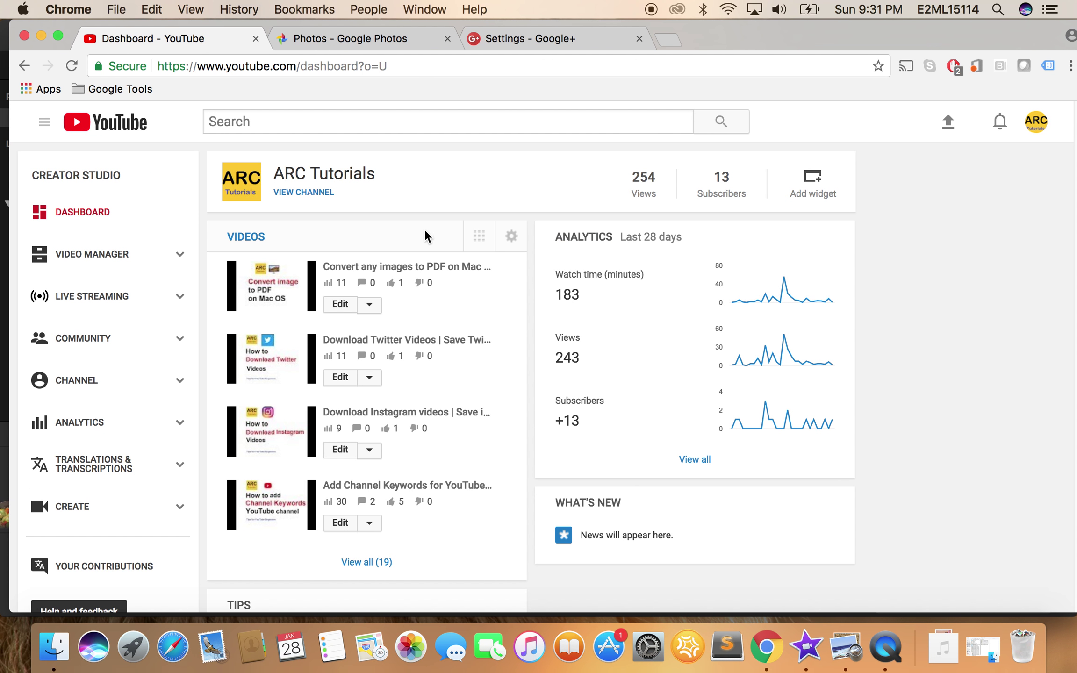
pyautogui.click(111, 388)
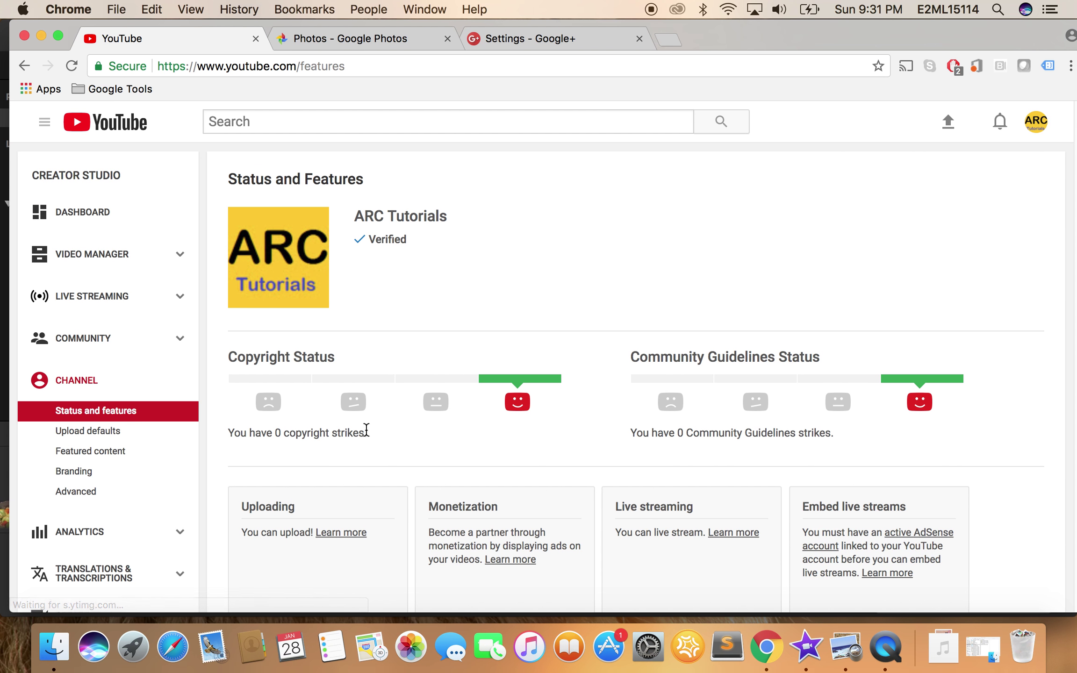
pyautogui.scroll(-1, 187, 420)
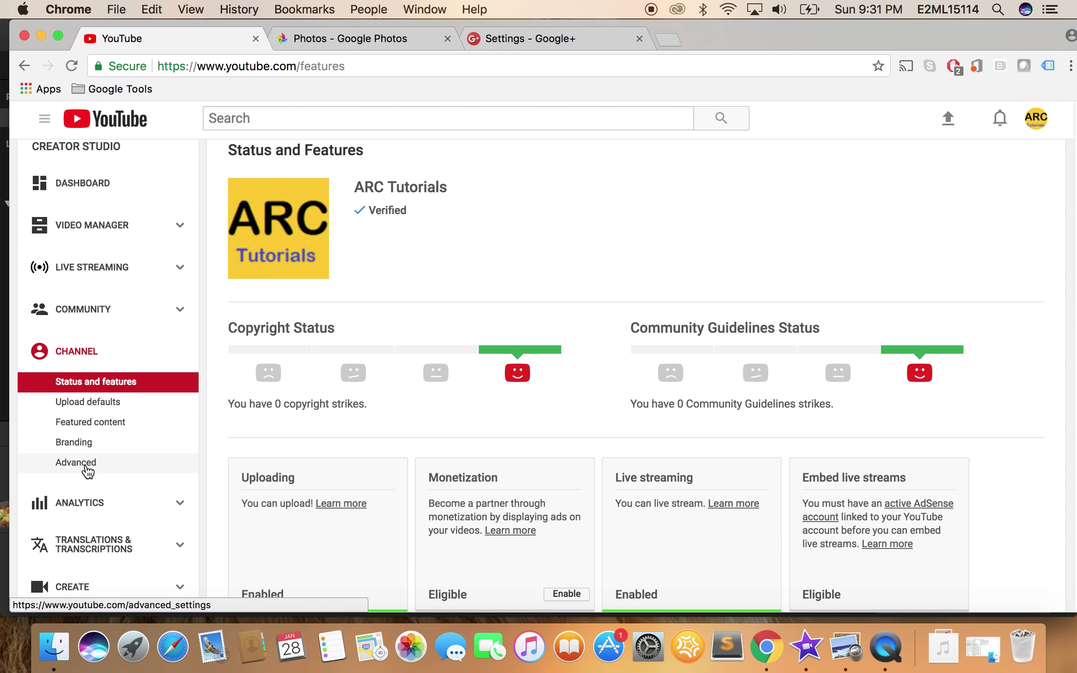
pyautogui.click(84, 470)
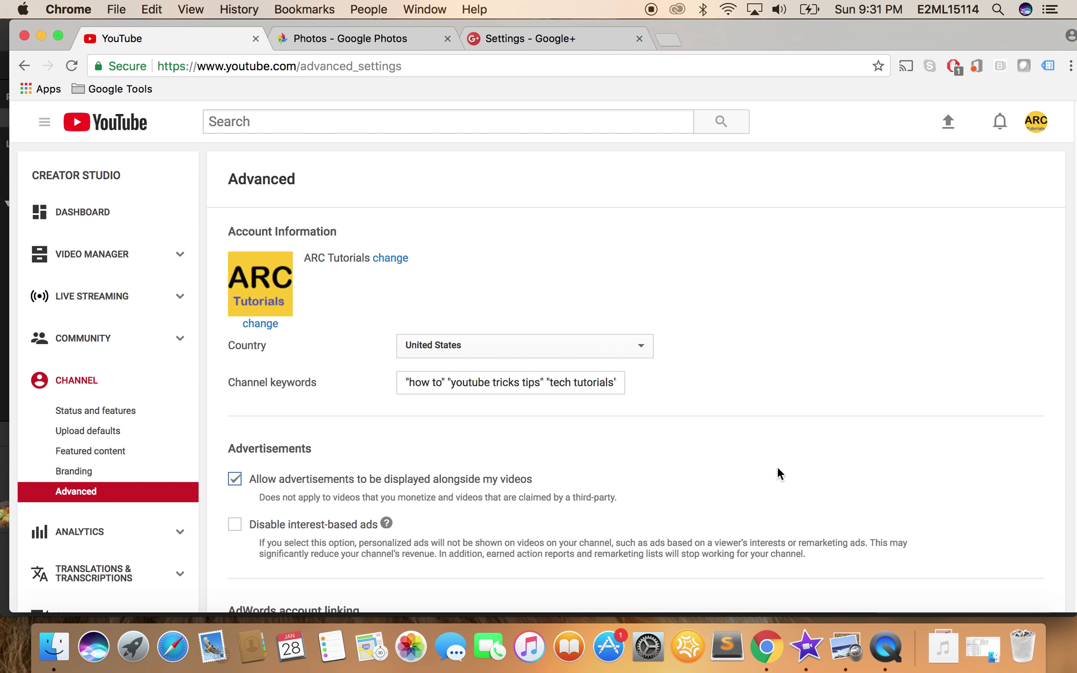
# Enter google.com in the Associated website field of the Advanced settings.
pyautogui.scroll(-5, 691, 402)
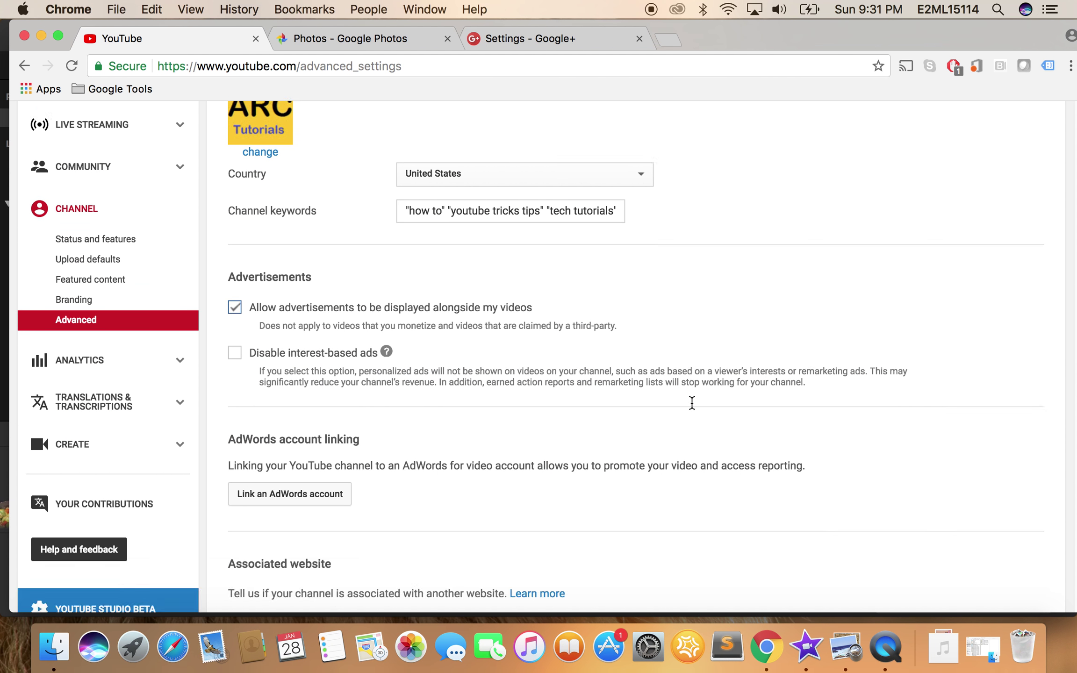
pyautogui.scroll(-10, 692, 402)
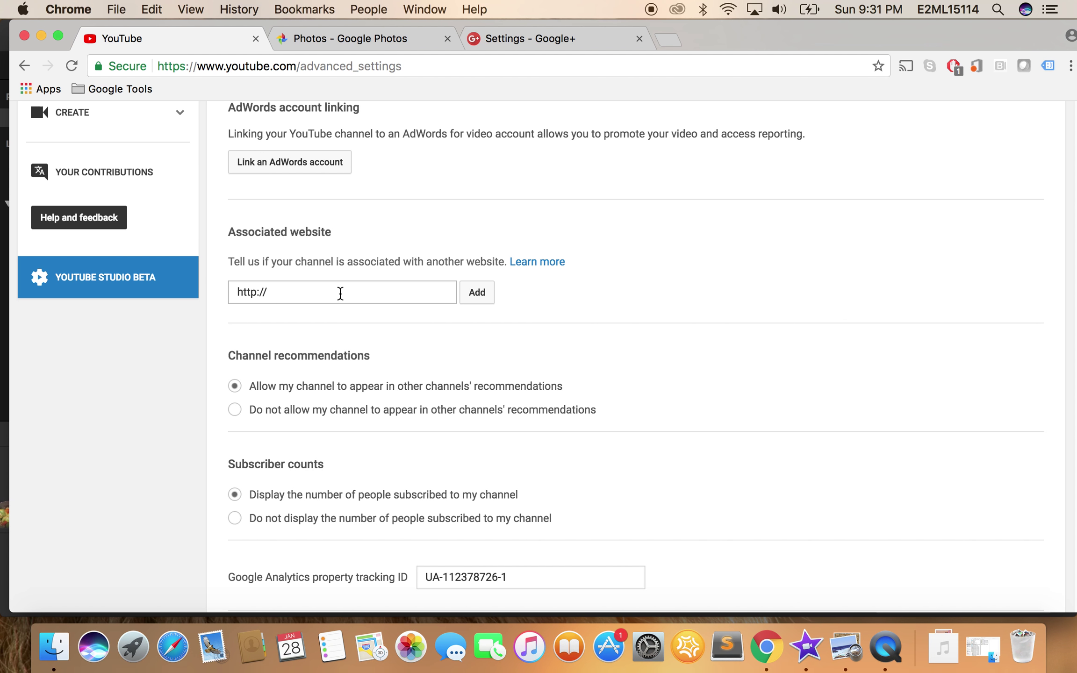
pyautogui.click(340, 293)
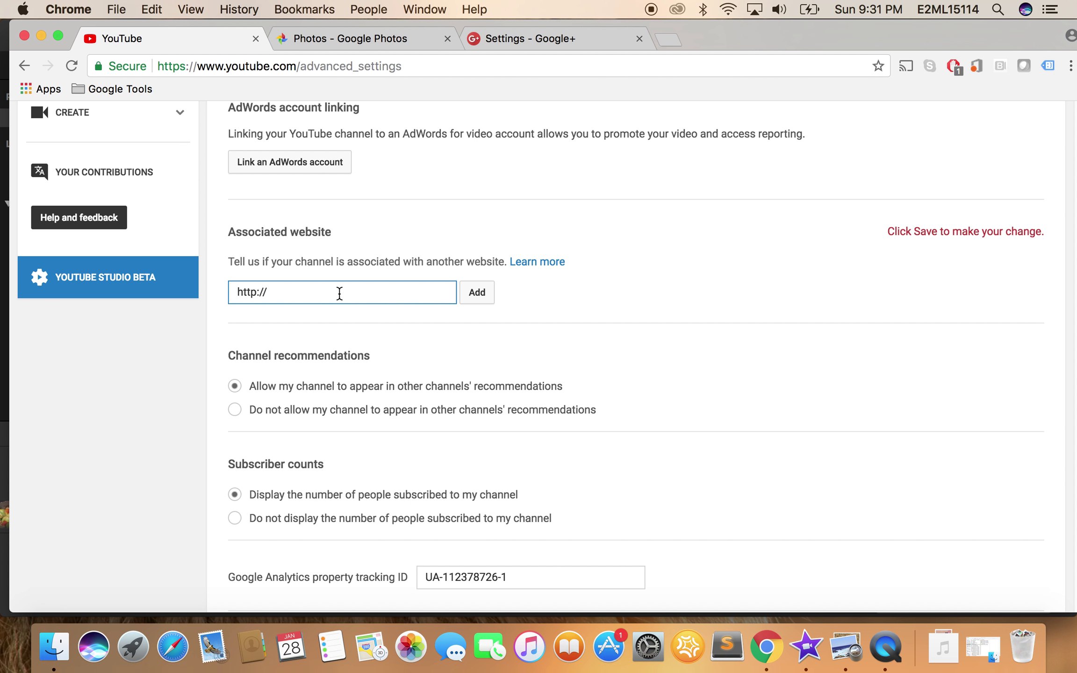
pyautogui.write('google.com/')
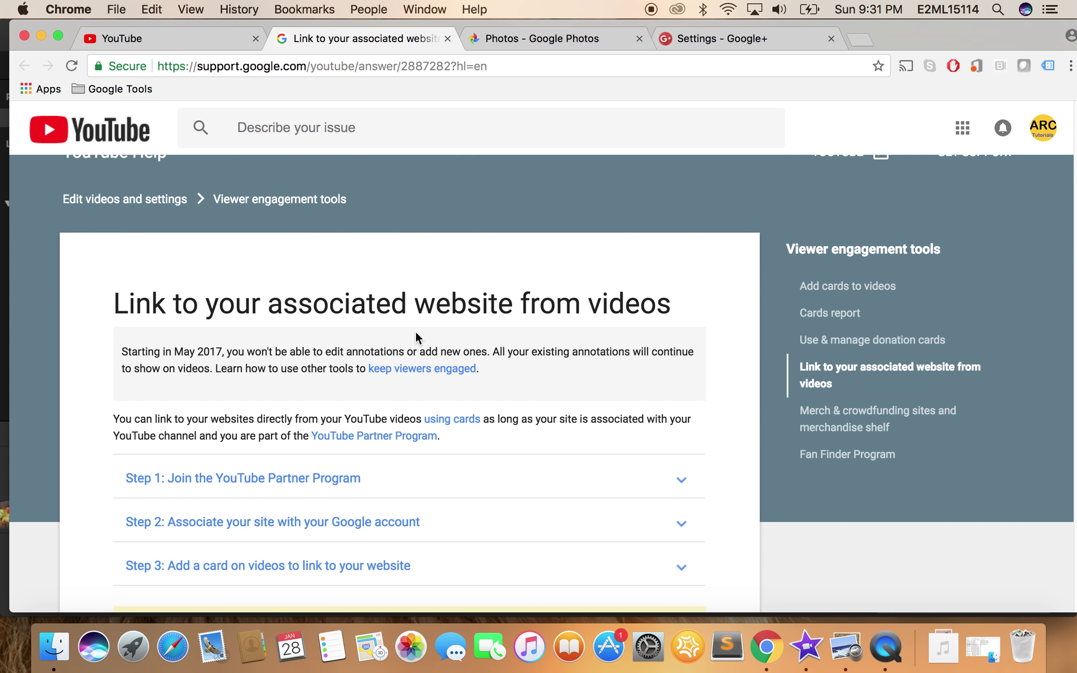
# Read the associated-website help article, then return to the Associated website field in settings.
pyautogui.scroll(-5, 296, 368)
pyautogui.scroll(-1, 284, 389)
pyautogui.scroll(-1, 368, 377)
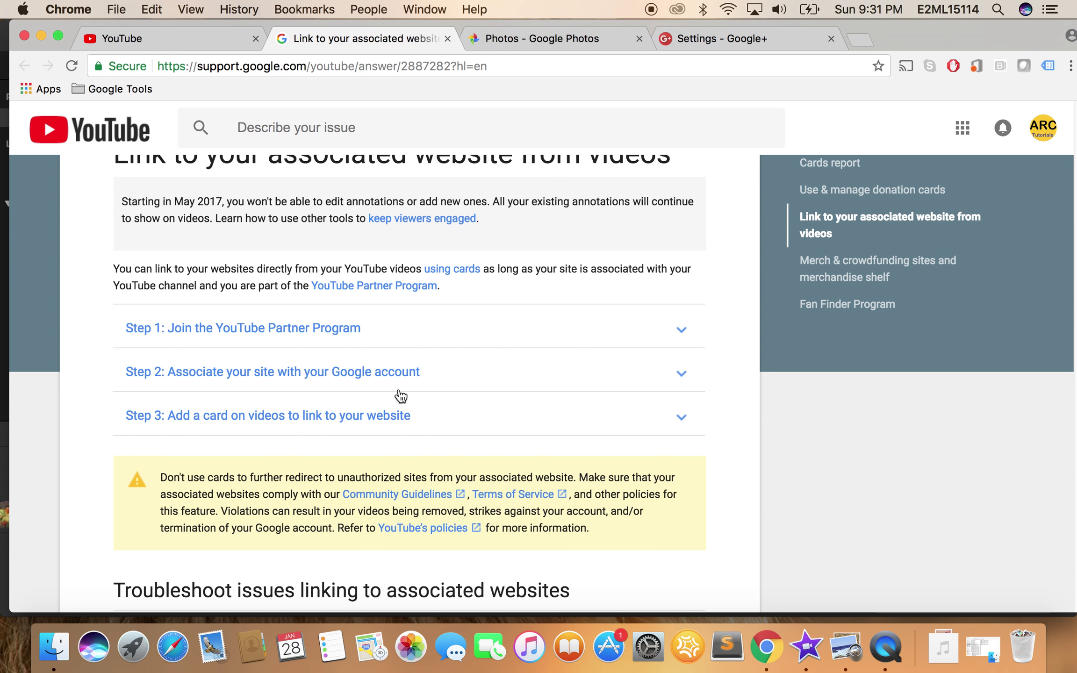
pyautogui.scroll(-10, 400, 396)
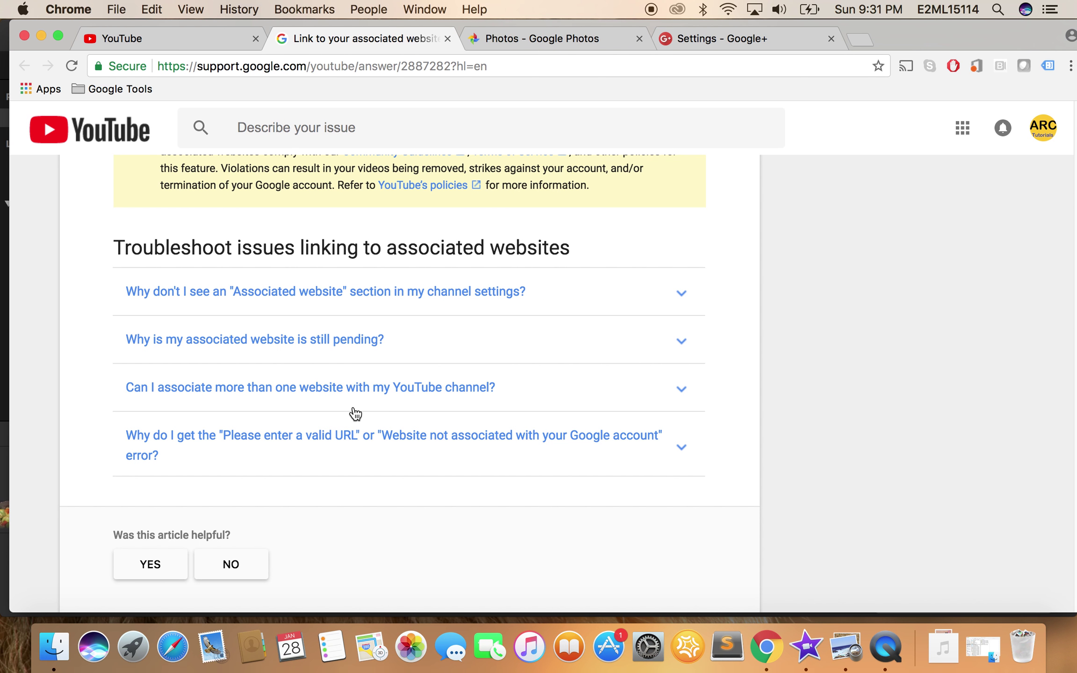
pyautogui.scroll(3, 353, 412)
pyautogui.scroll(1, 353, 409)
pyautogui.scroll(1, 355, 406)
pyautogui.scroll(-4, 357, 402)
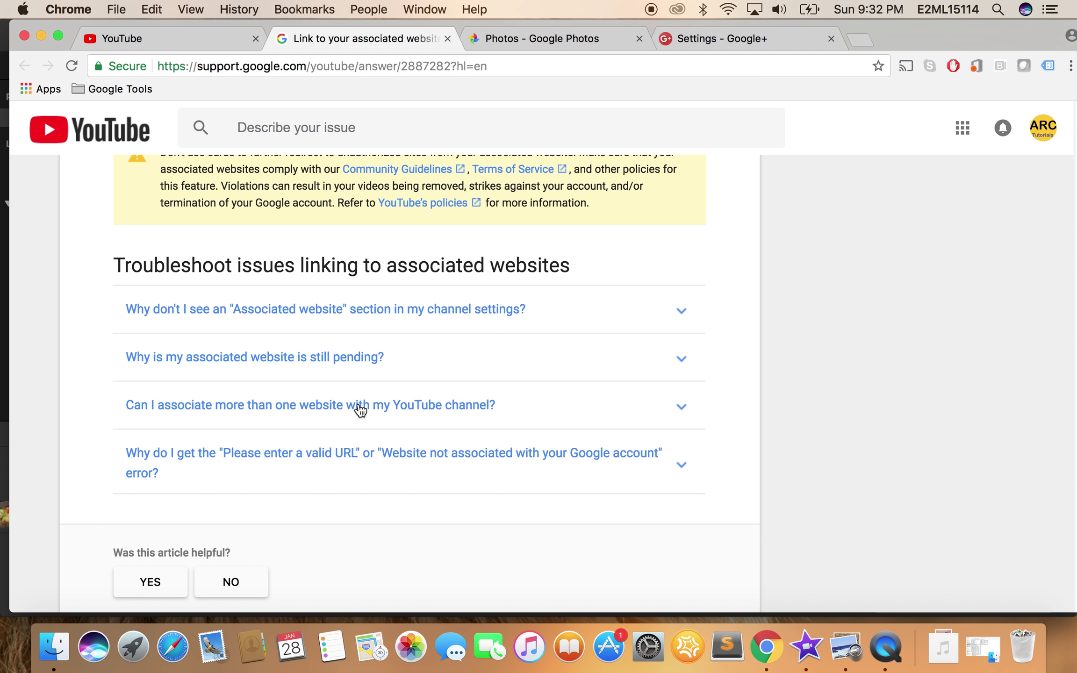
pyautogui.scroll(-3, 359, 408)
pyautogui.scroll(1, 413, 363)
pyautogui.scroll(2, 403, 368)
pyautogui.scroll(-3, 402, 369)
pyautogui.click(203, 38)
pyautogui.click(349, 291)
# Delete google.com so the Associated website field is empty.
pyautogui.press('super+a')
pyautogui.press('BackSpace')
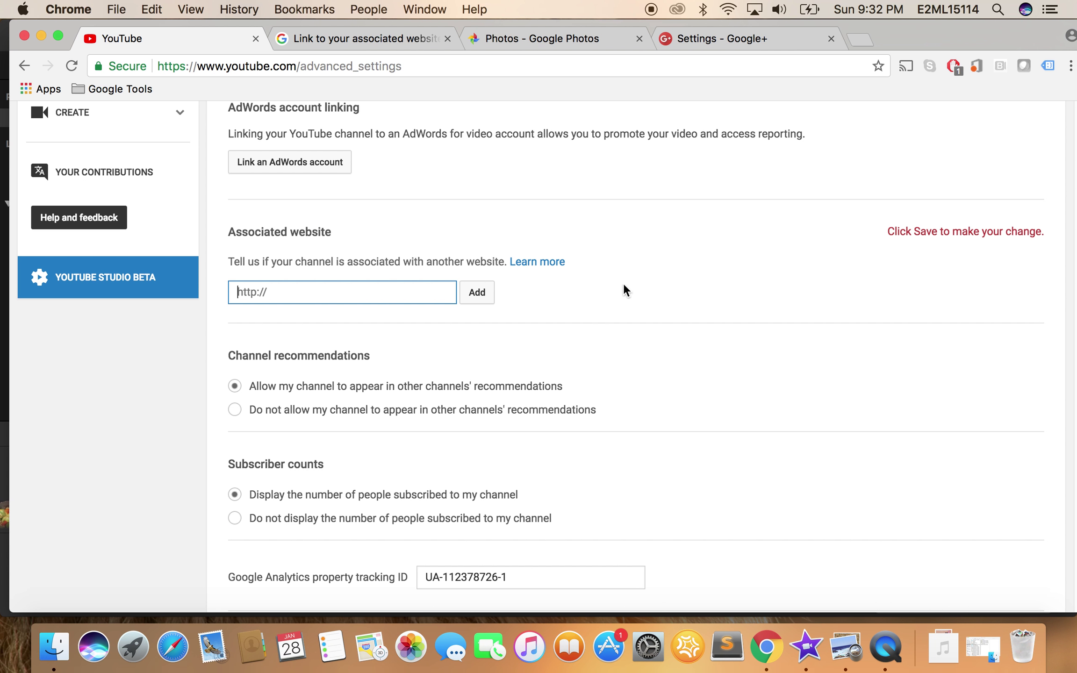
pyautogui.click(666, 304)
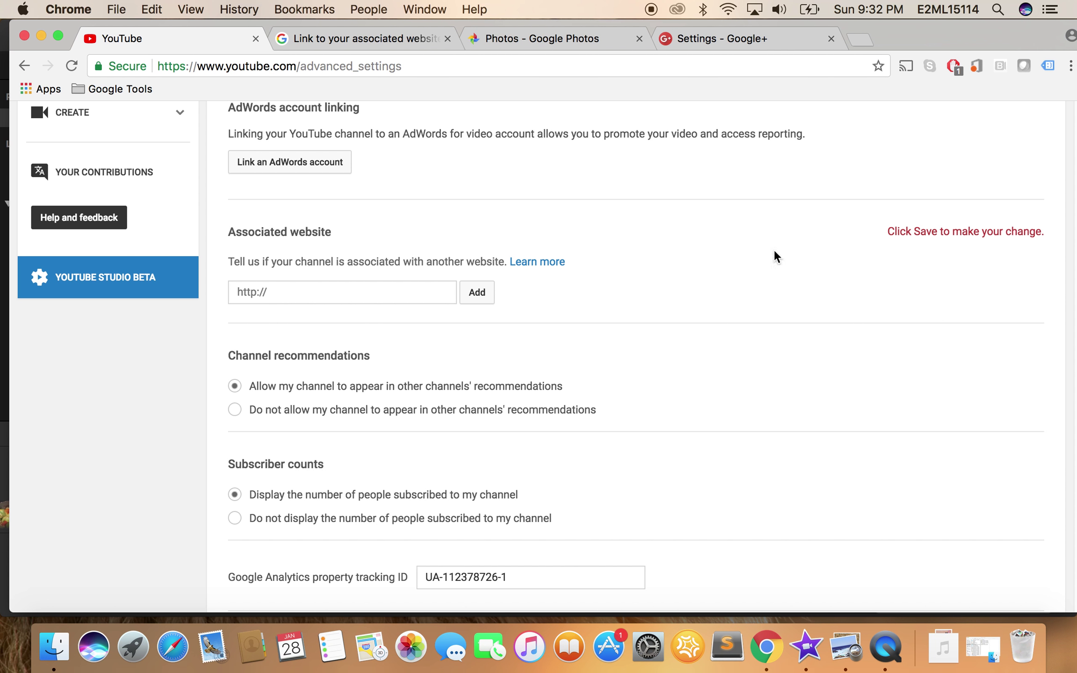
pyautogui.scroll(5, 565, 244)
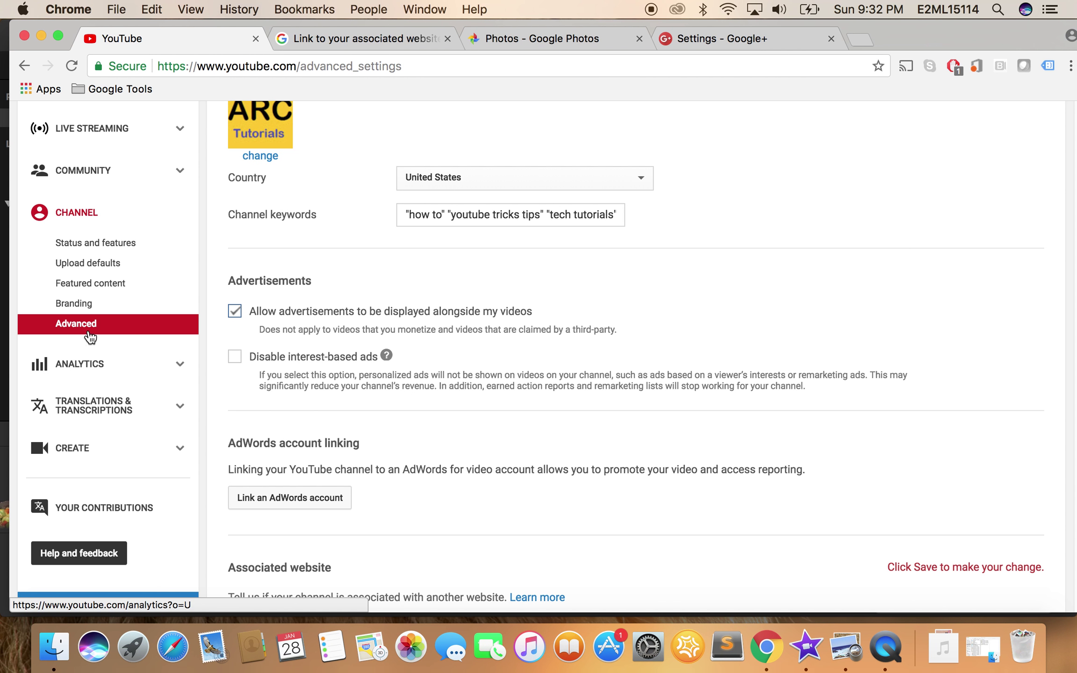
pyautogui.scroll(-9, 684, 330)
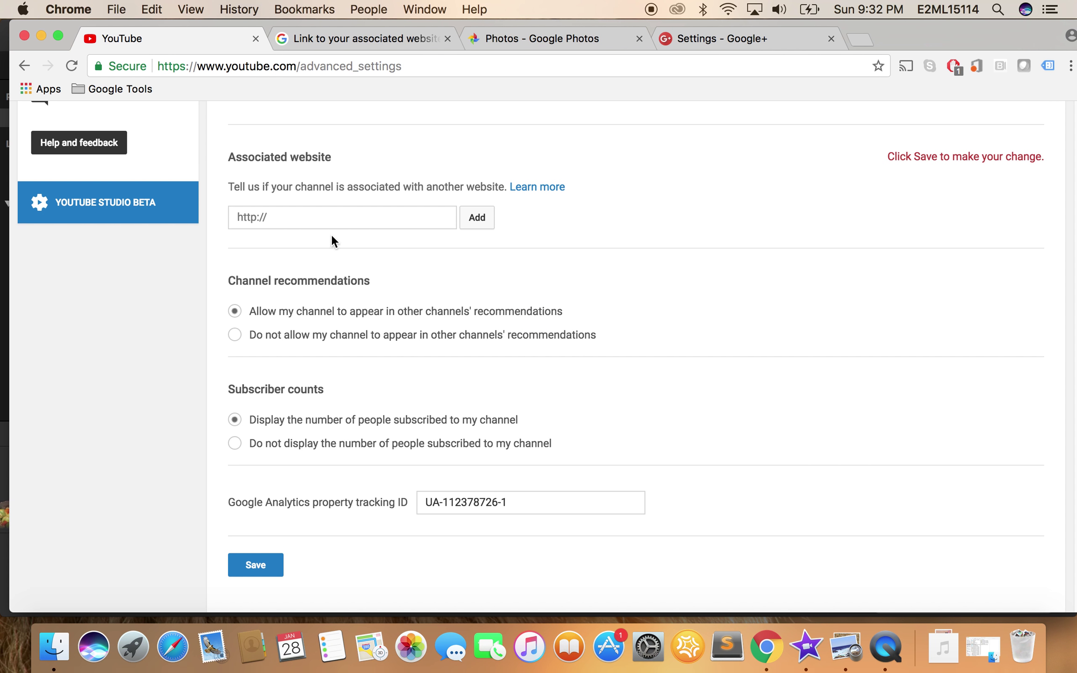
pyautogui.click(375, 219)
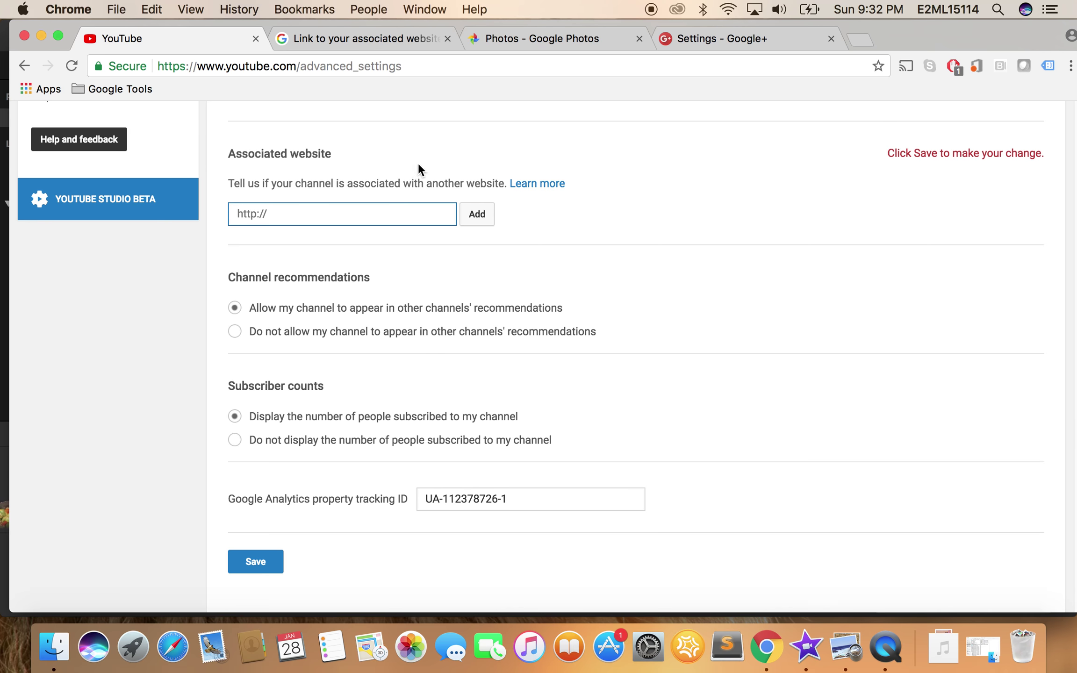
# Save the Advanced channel settings and scroll back to the top of the page.
pyautogui.scroll(-5, 327, 303)
pyautogui.click(253, 411)
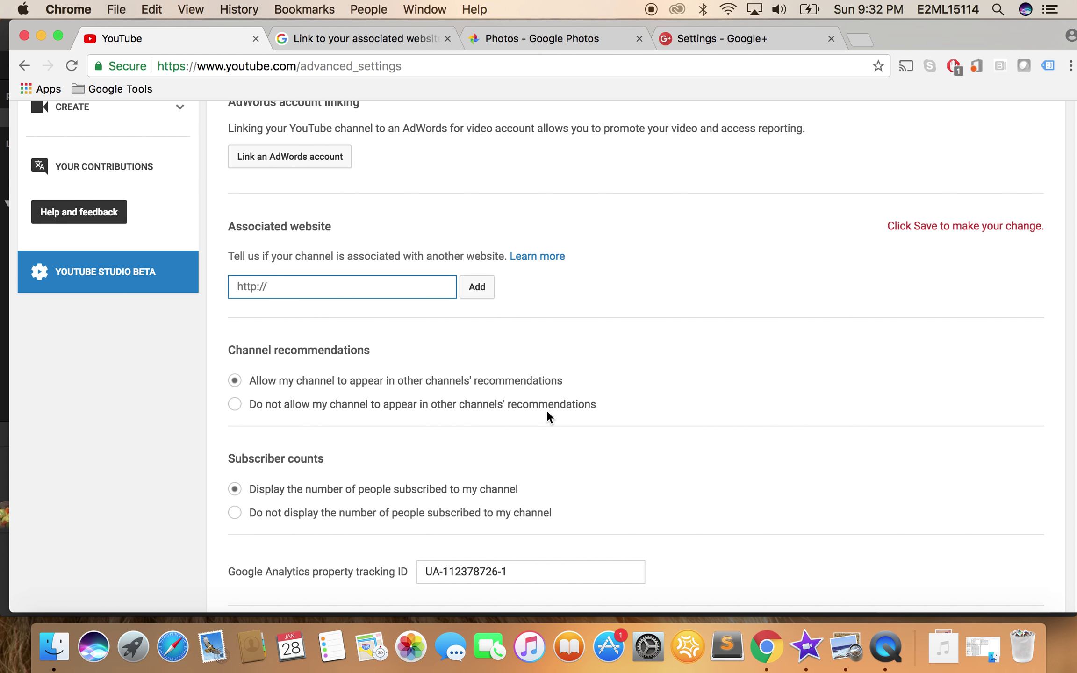
pyautogui.scroll(2, 545, 410)
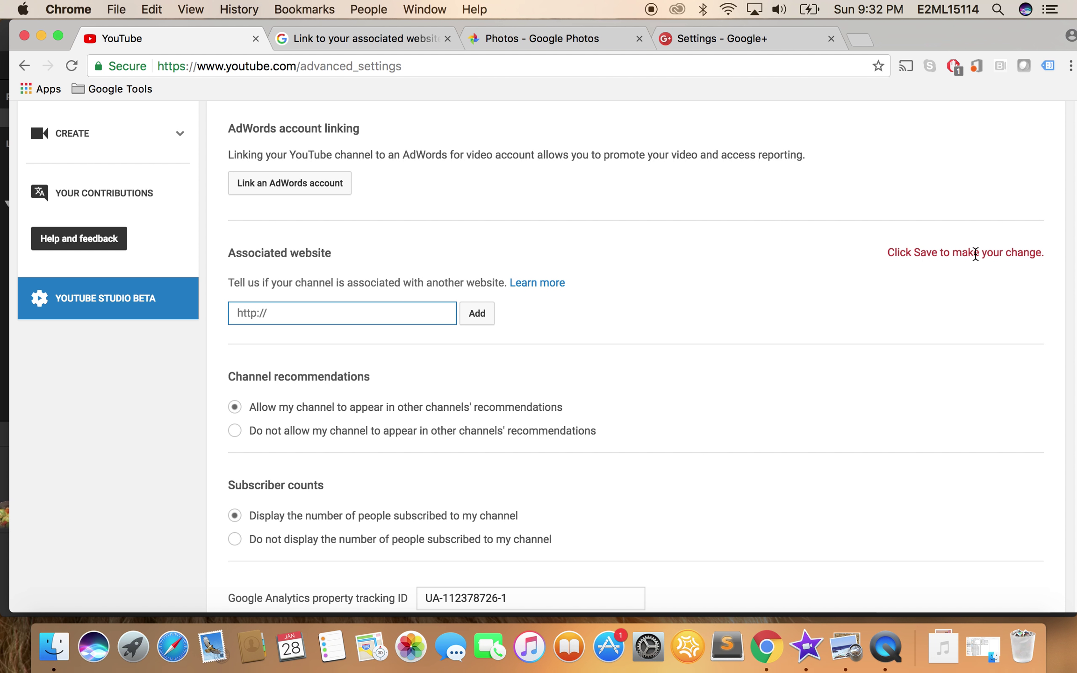
pyautogui.scroll(-5, 889, 294)
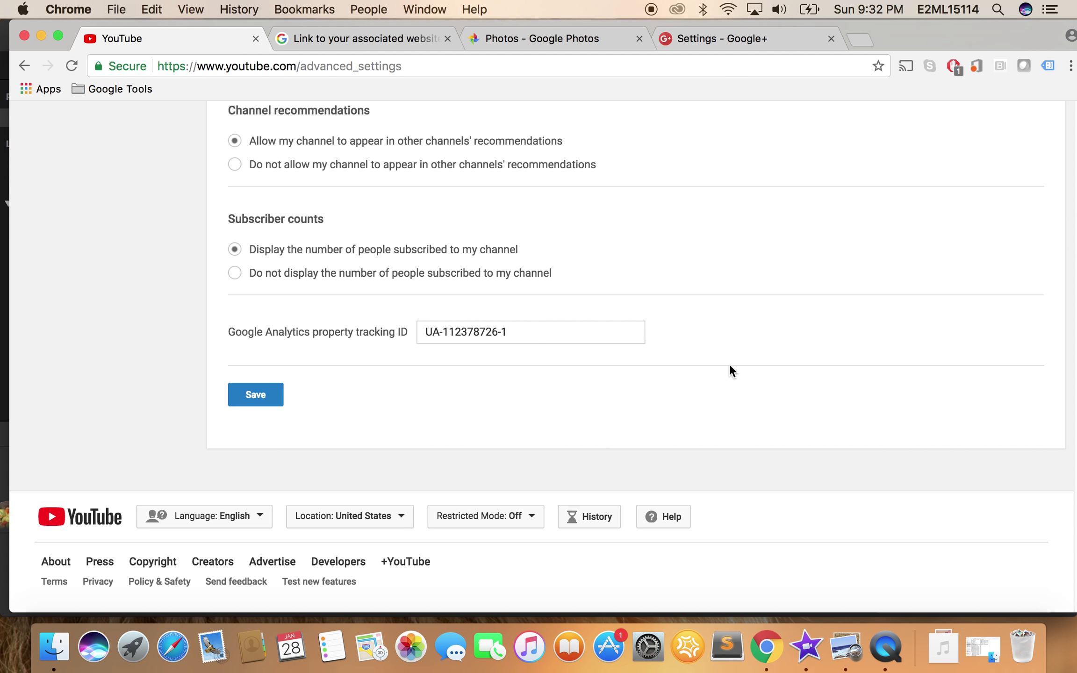
pyautogui.scroll(4, 730, 364)
pyautogui.scroll(-4, 740, 377)
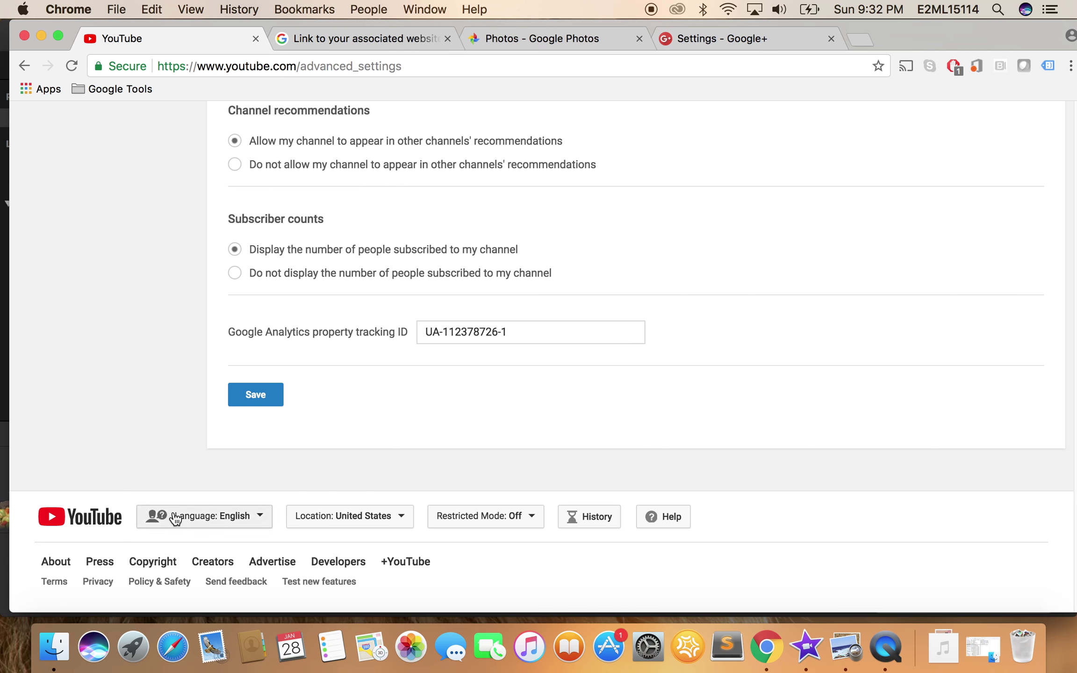
pyautogui.scroll(20, 469, 410)
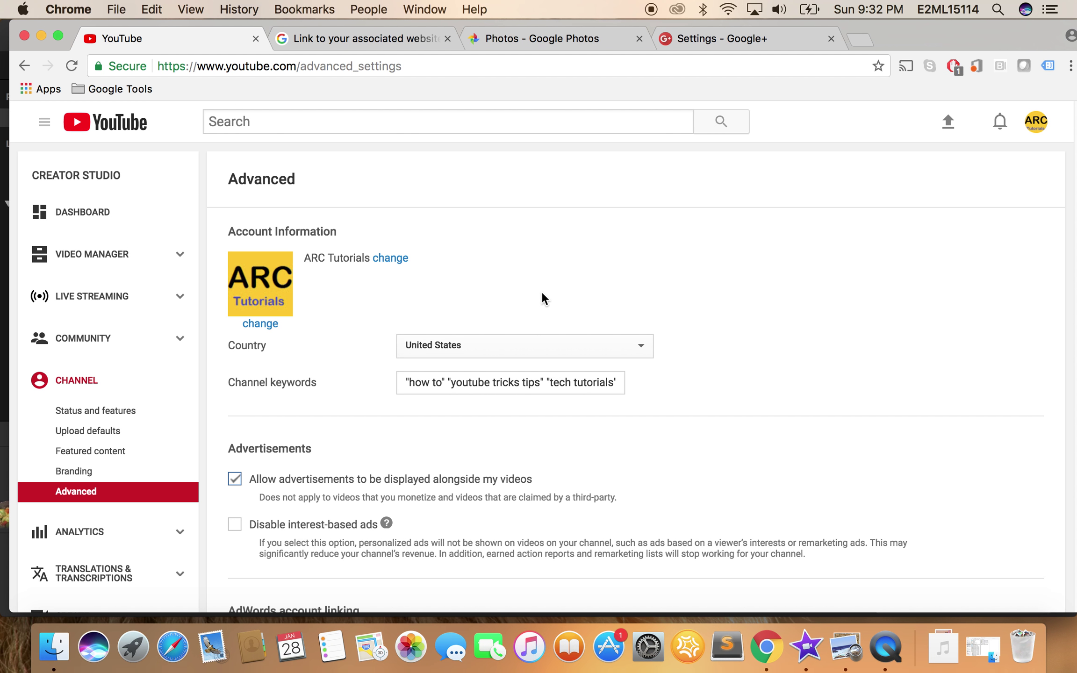
# Return to the ARC Tutorials channel home page via My channel.
pyautogui.click(1035, 123)
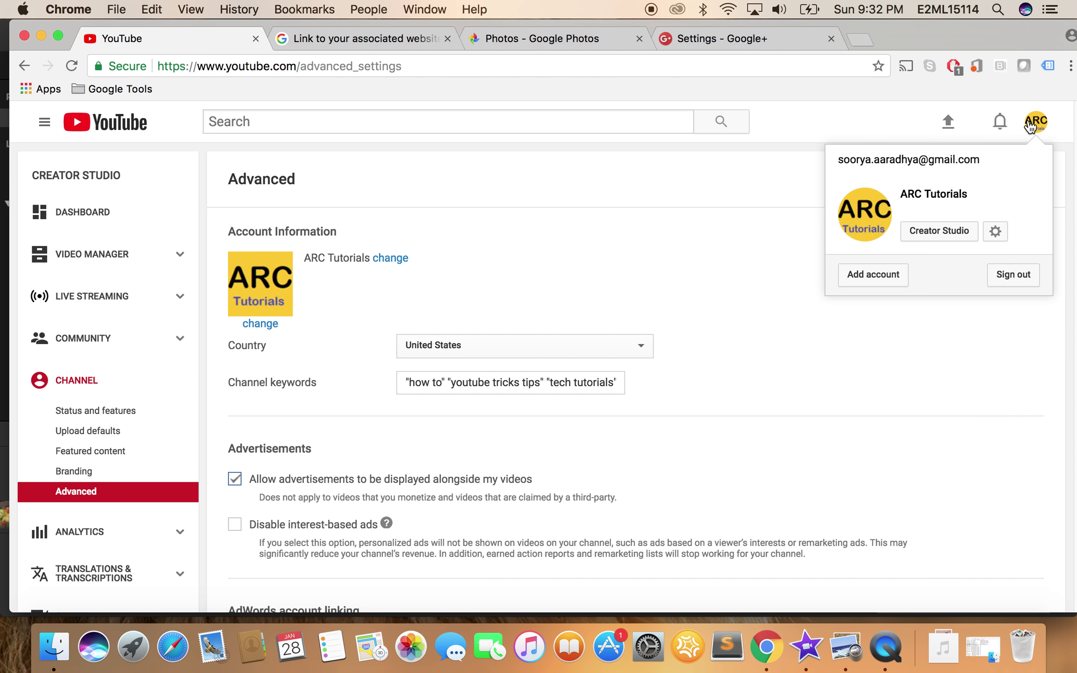
pyautogui.click(25, 131)
pyautogui.click(44, 122)
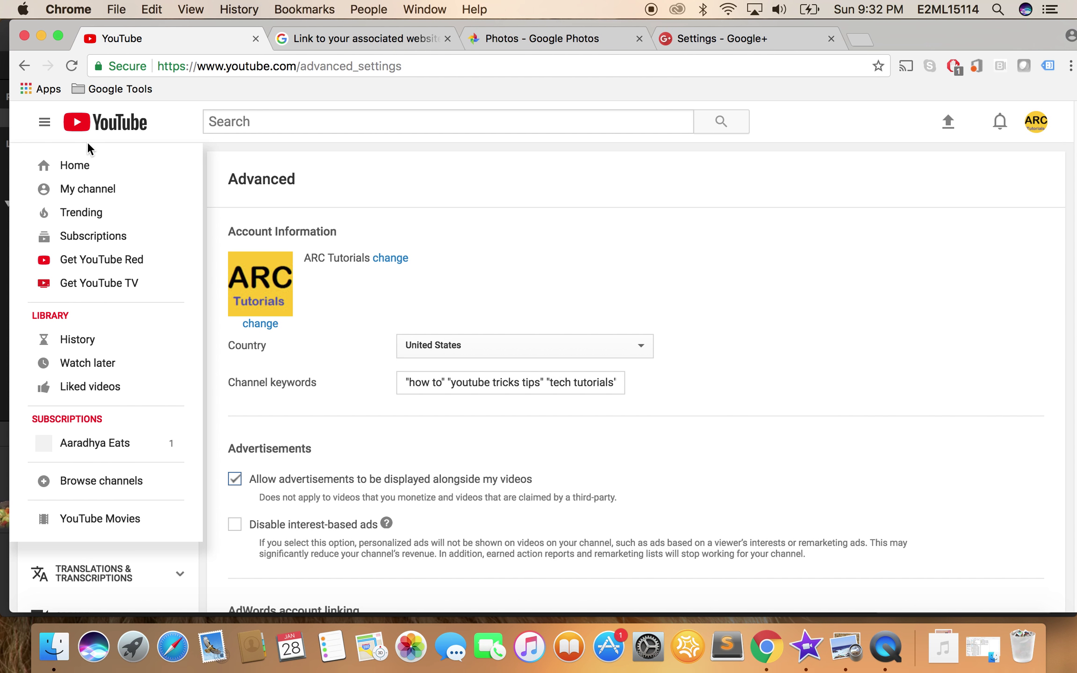